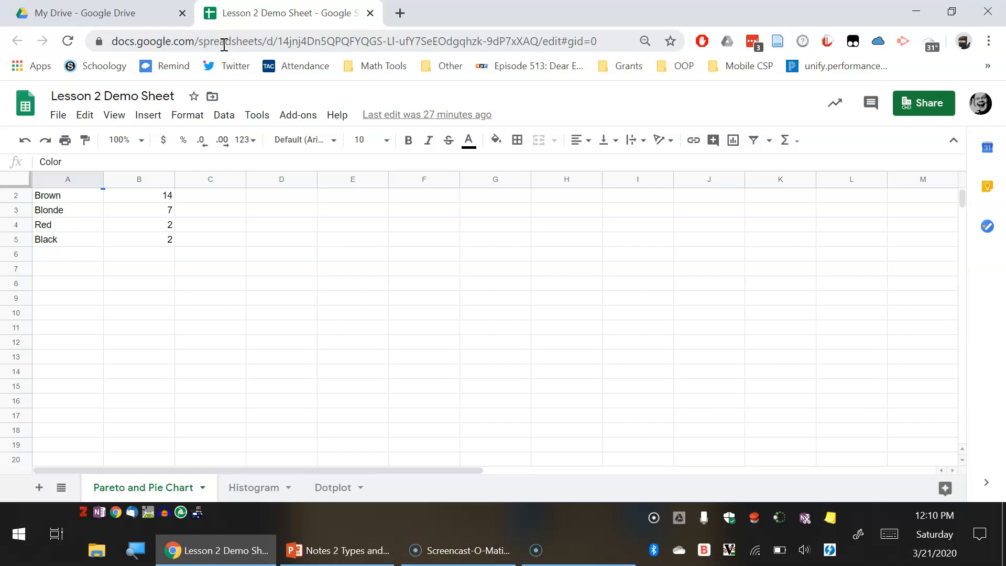
# Step: Insert a chart from the color and frequency data in A1:B5 and change its type to a column chart
pyautogui.scroll(1, 140, 270)
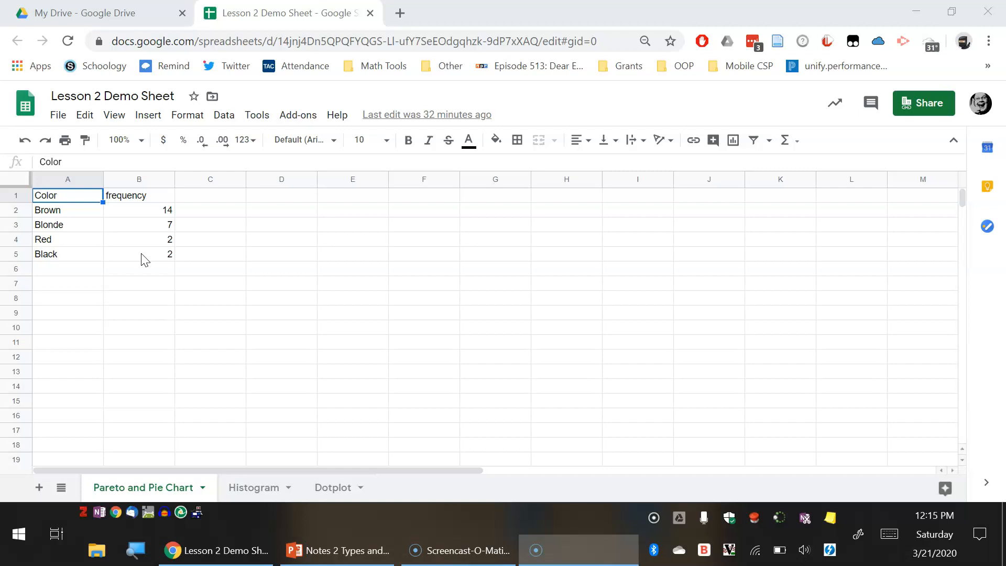
pyautogui.moveTo(140, 255); pyautogui.dragTo(59, 199)
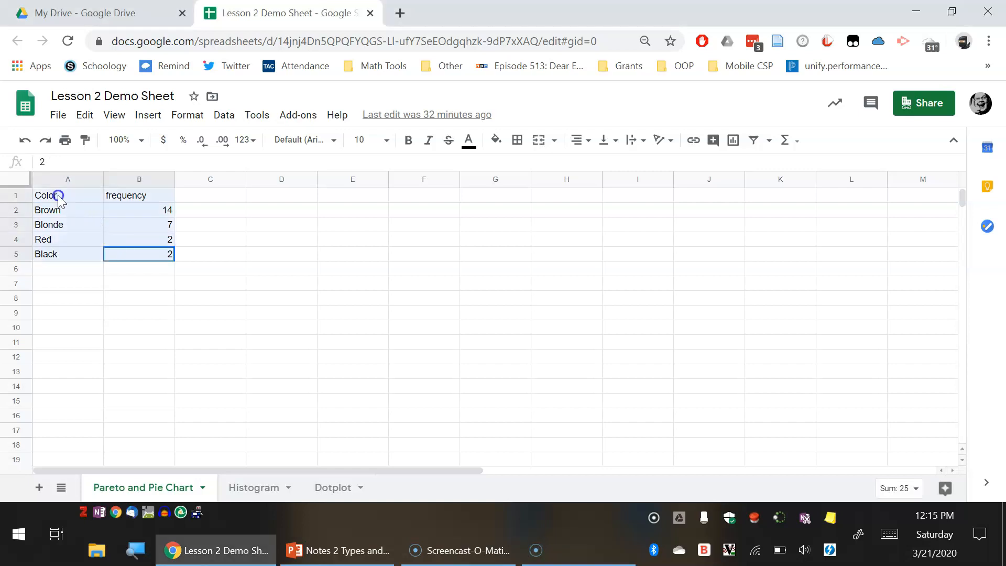
pyautogui.click(140, 213)
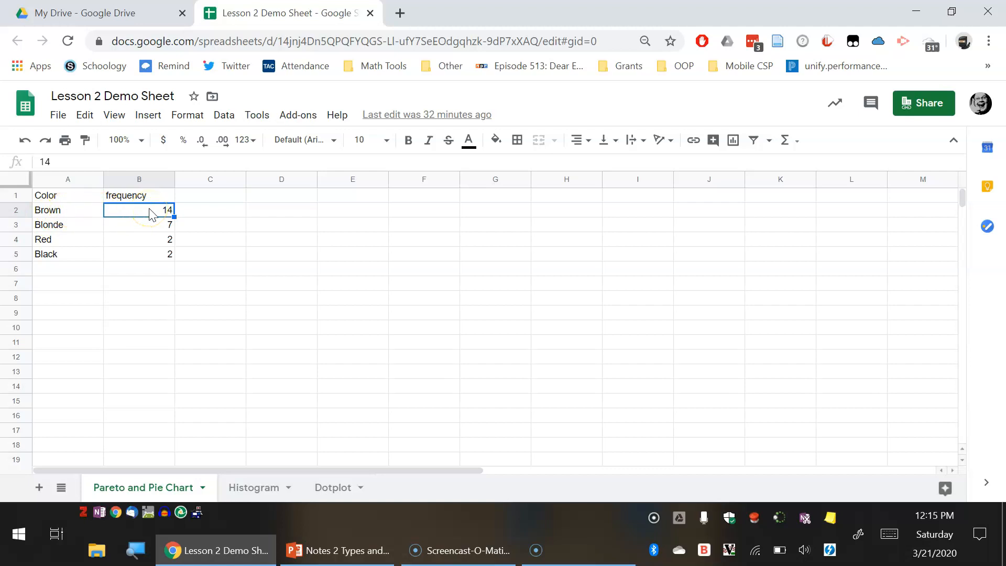
pyautogui.moveTo(65, 196); pyautogui.dragTo(147, 253)
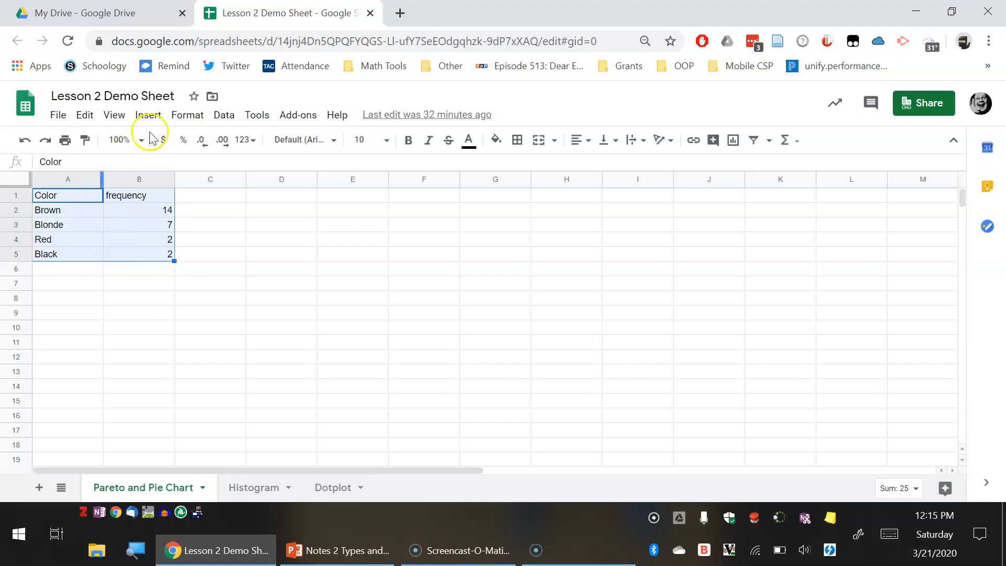
pyautogui.click(148, 115)
pyautogui.moveTo(187, 115)
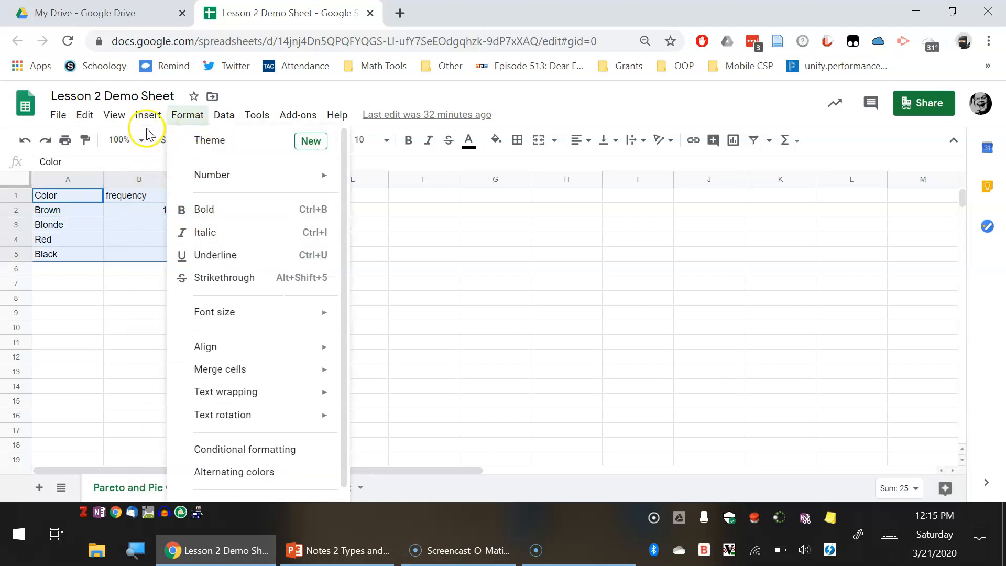
pyautogui.moveTo(149, 117)
pyautogui.click(185, 307)
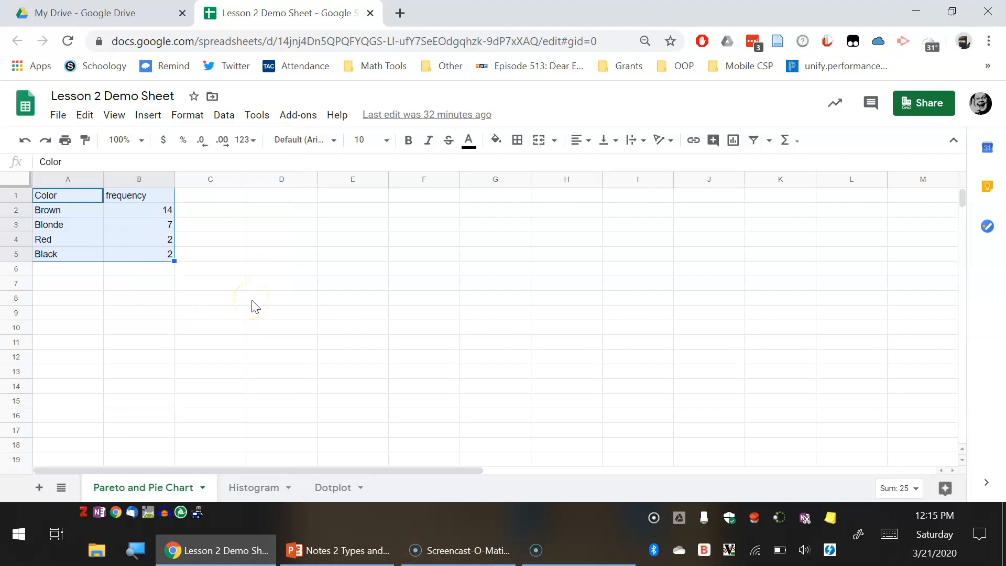
pyautogui.click(274, 316)
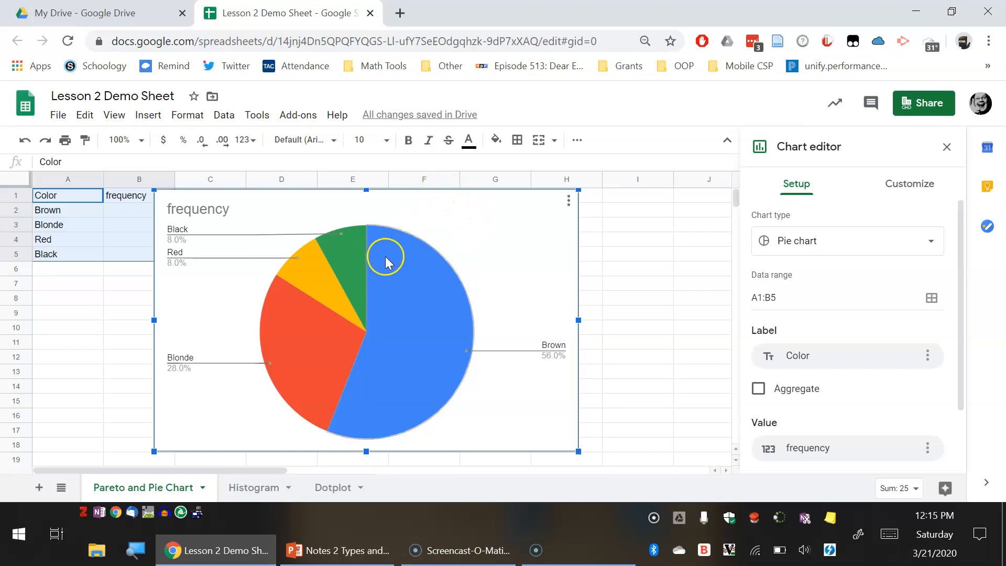
pyautogui.click(891, 246)
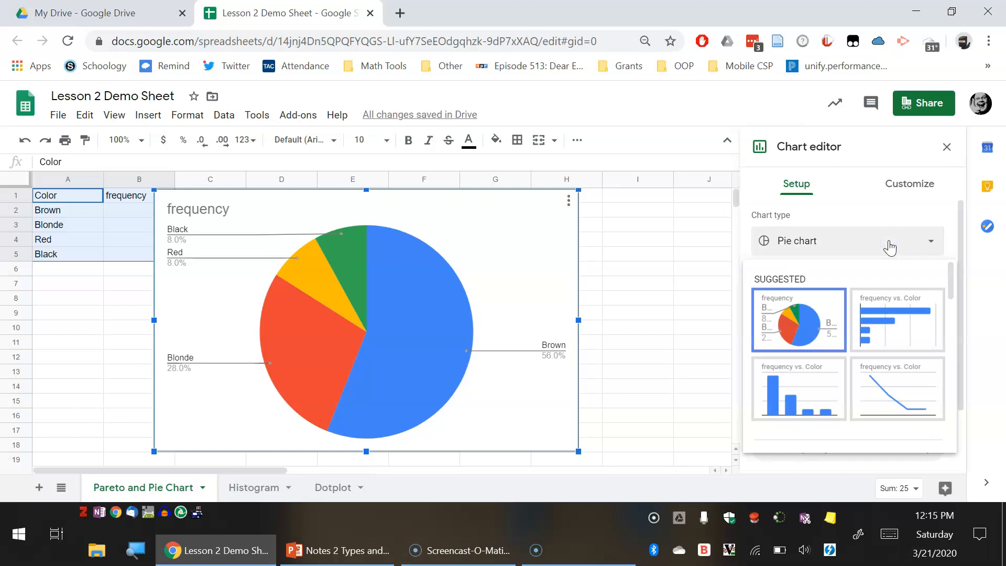
pyautogui.click(823, 380)
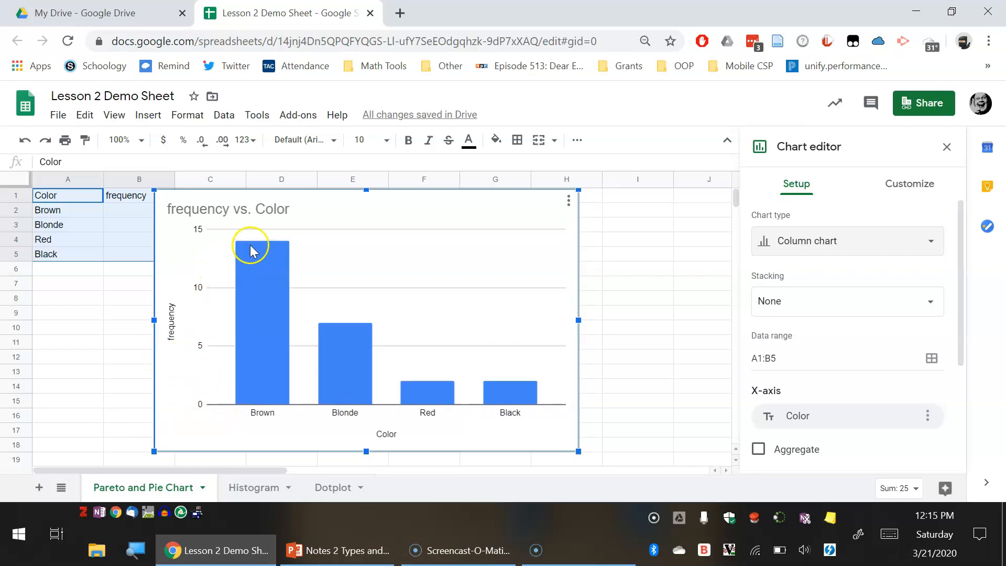
# Step: Change the chart title to "Self-reported hair color from 25 people"
pyautogui.click(253, 212)
pyautogui.doubleClick(282, 209)
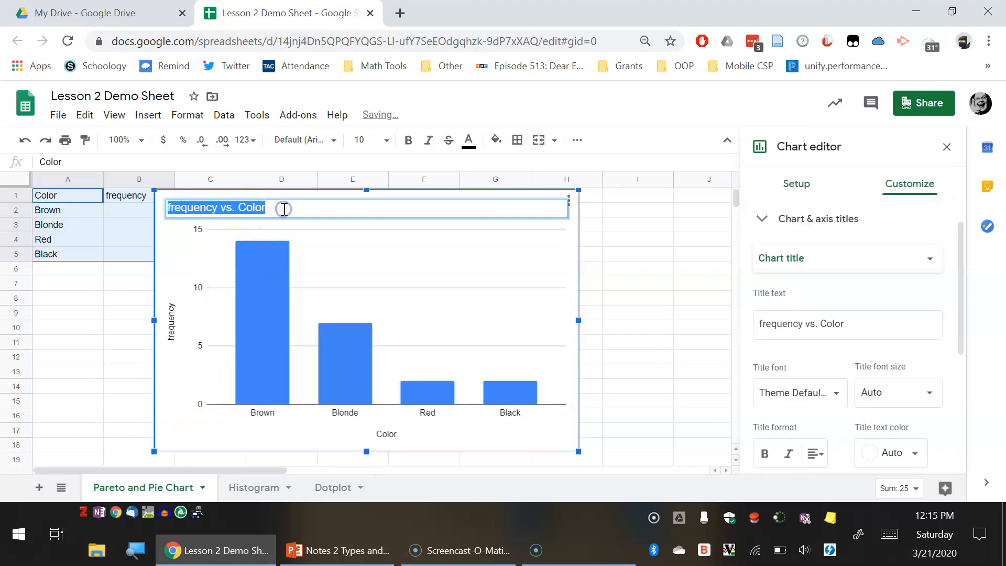
pyautogui.write('Slef-')
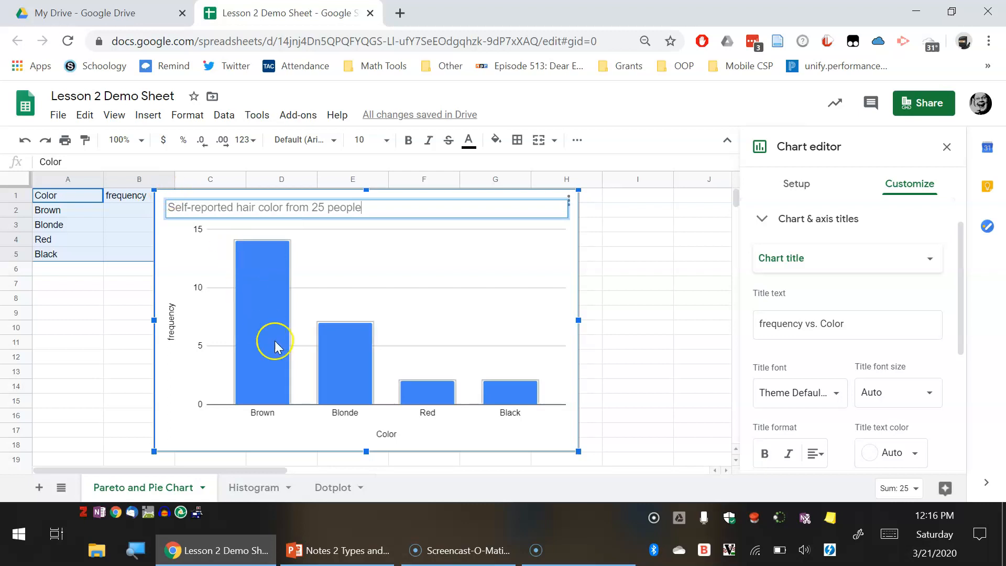
pyautogui.click(236, 449)
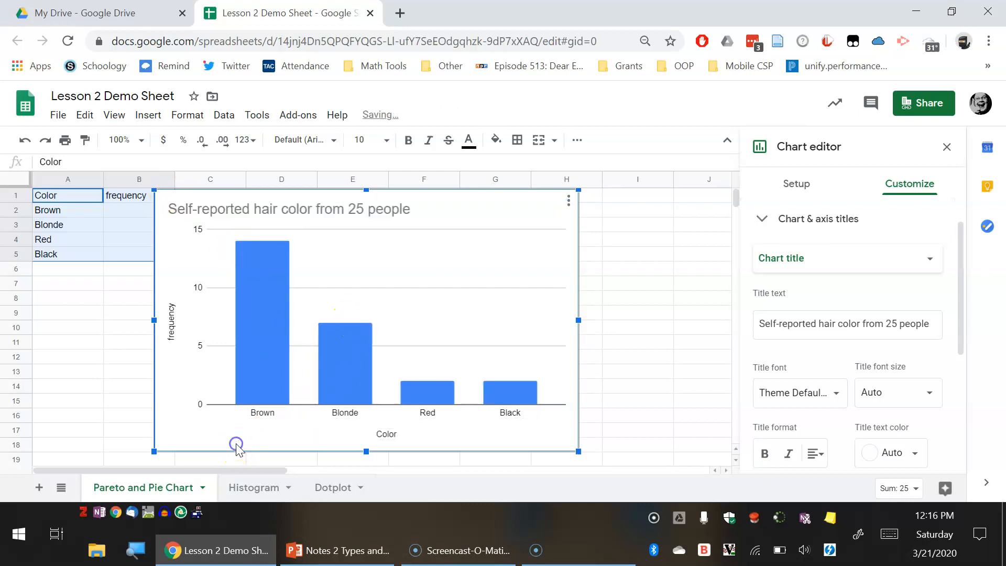
# Step: Try yellow as the fill color of the frequency columns, and set them back to the theme blue
pyautogui.click(271, 376)
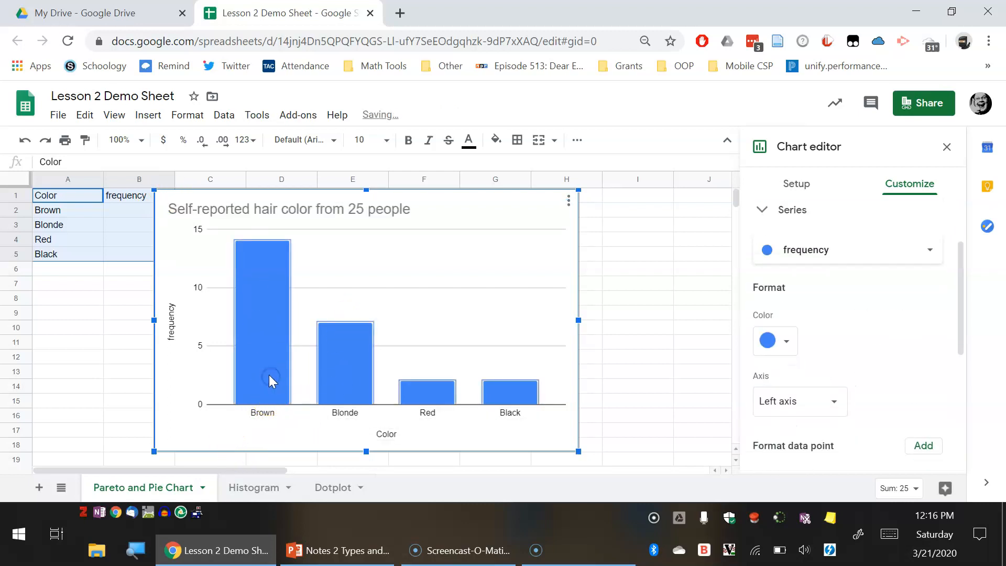
pyautogui.click(789, 343)
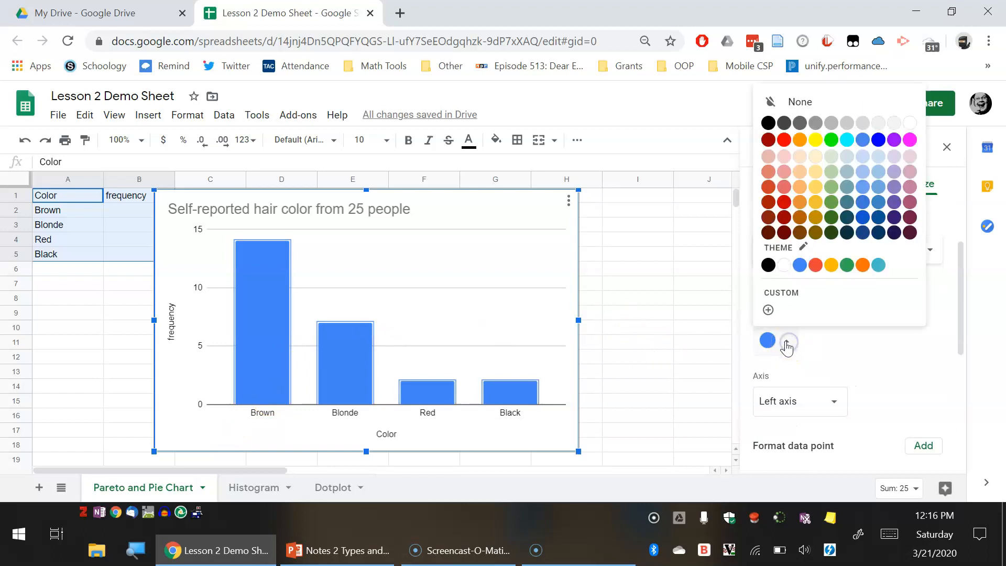
pyautogui.click(833, 270)
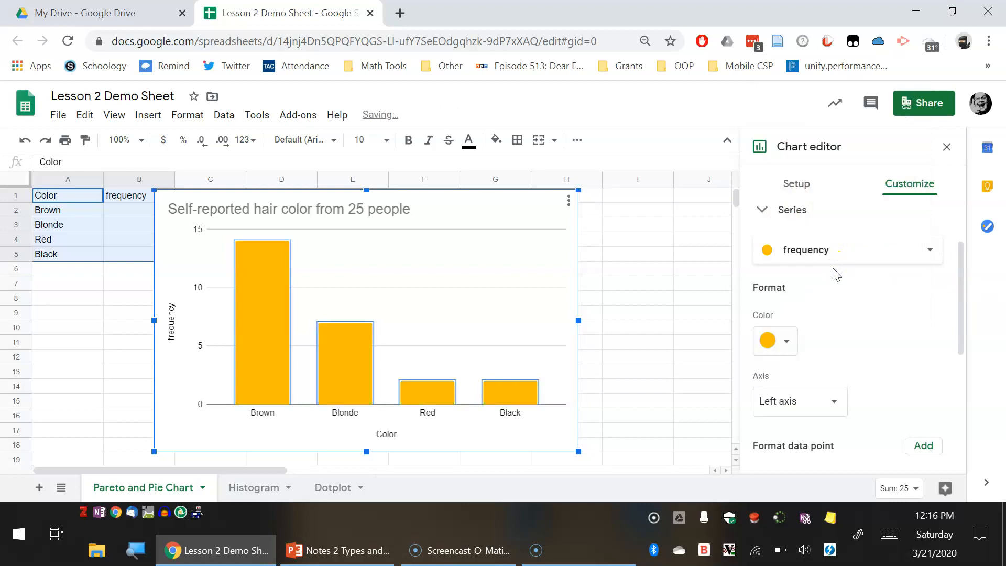
pyautogui.click(783, 347)
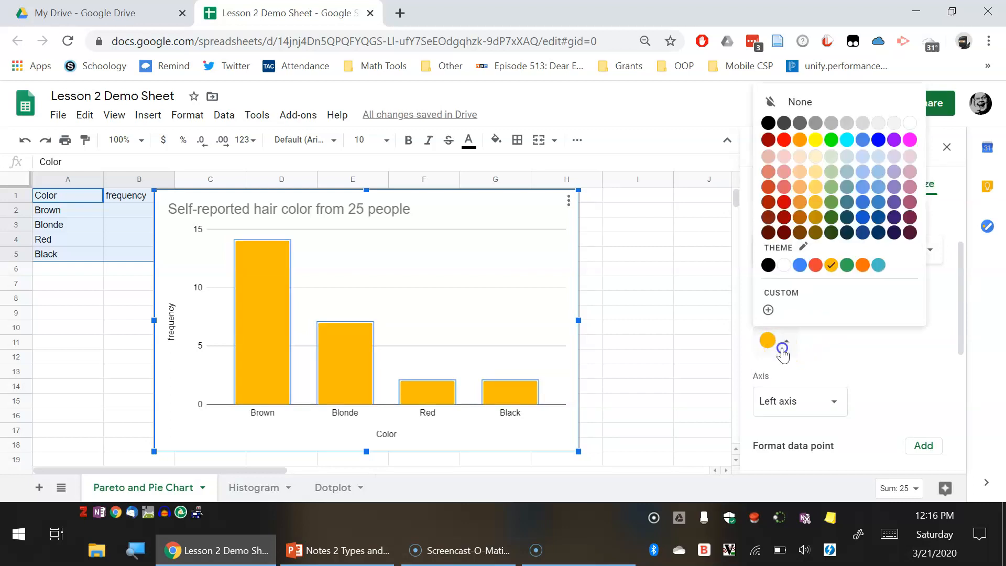
pyautogui.click(798, 265)
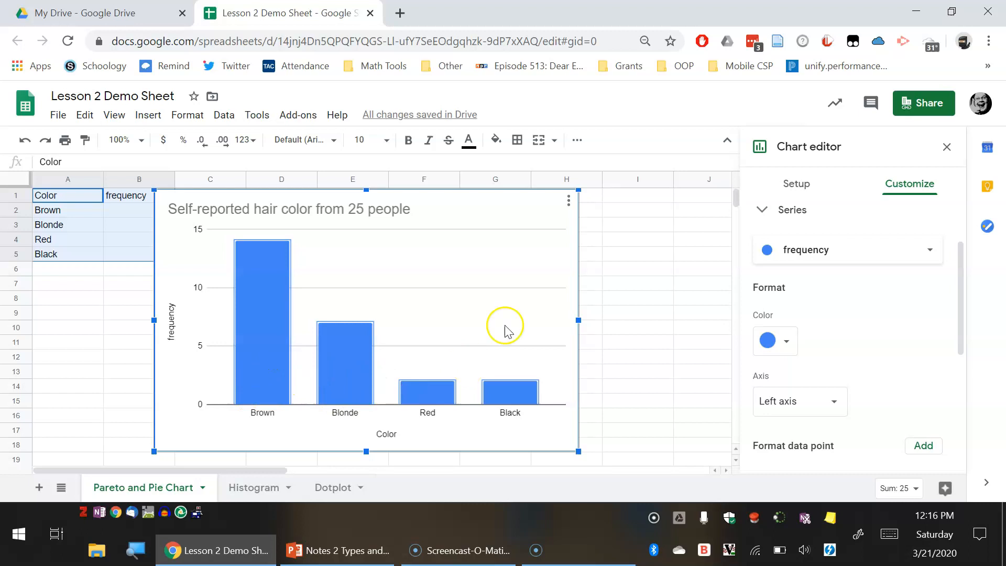
# Step: Move the hair color chart clear of the data table and delete it
pyautogui.moveTo(442, 196); pyautogui.dragTo(545, 204)
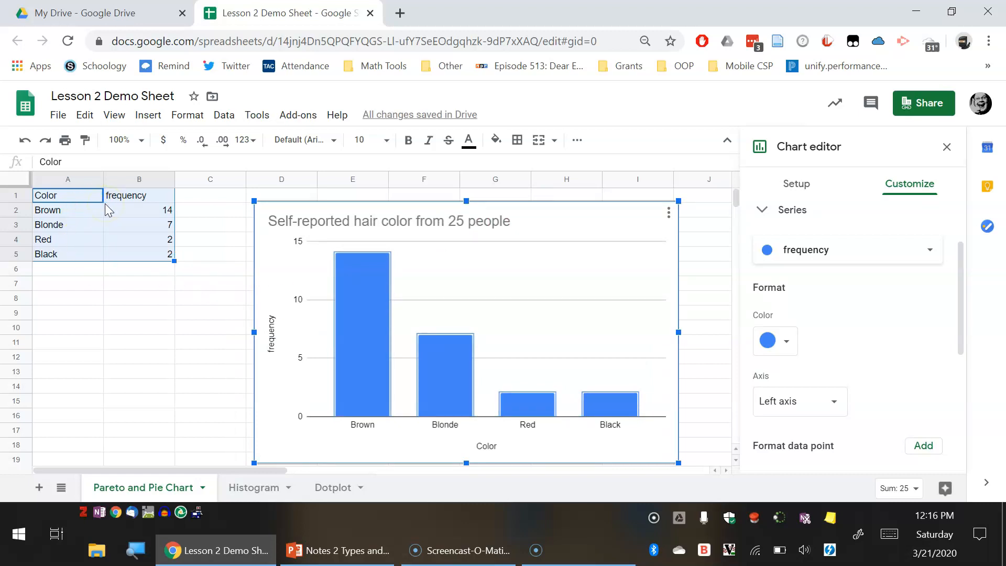
pyautogui.click(529, 212)
pyautogui.press('Delete')
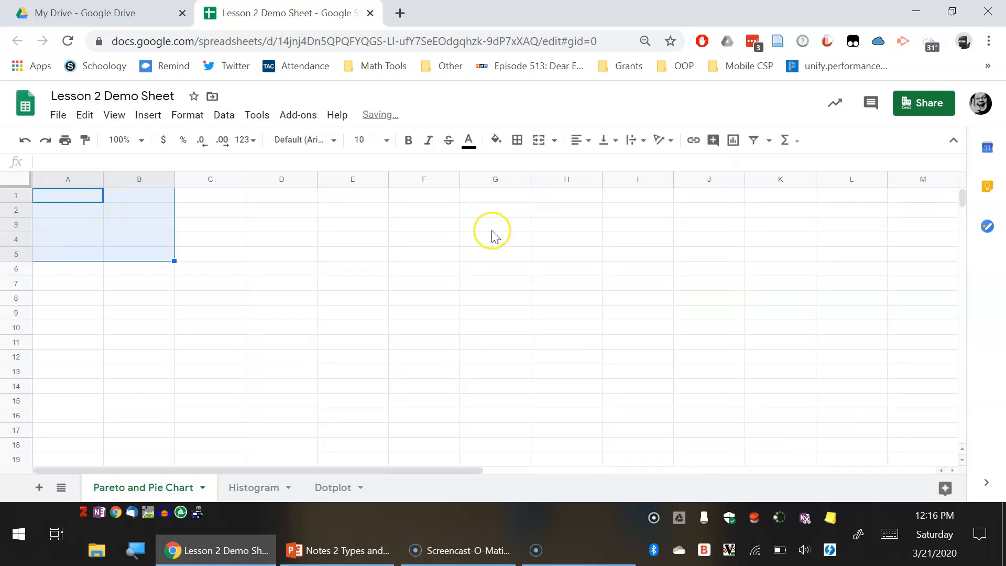
pyautogui.click(475, 231)
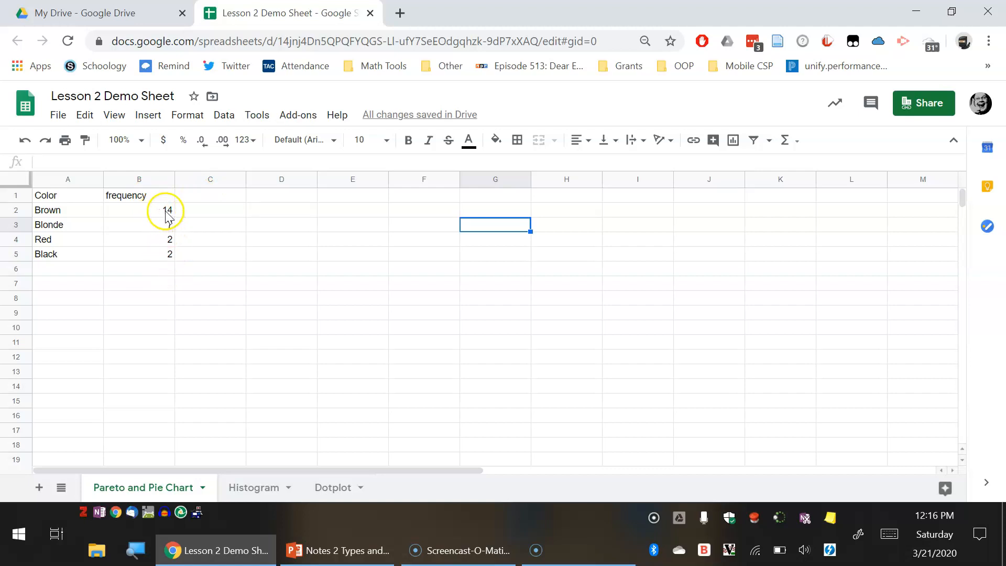
# Step: Rename the frequency header in B1 to "Period 1" and add the header "Period 2" in C1
pyautogui.click(203, 199)
pyautogui.click(167, 196)
pyautogui.doubleClick(156, 195)
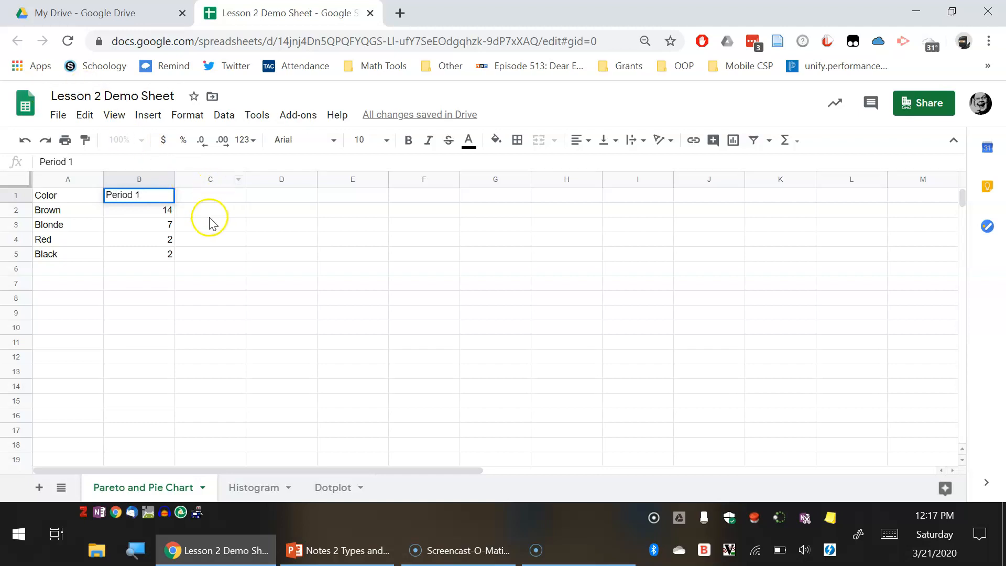
pyautogui.click(207, 195)
pyautogui.doubleClick(205, 194)
pyautogui.write('Period 2')
pyautogui.press('Return')
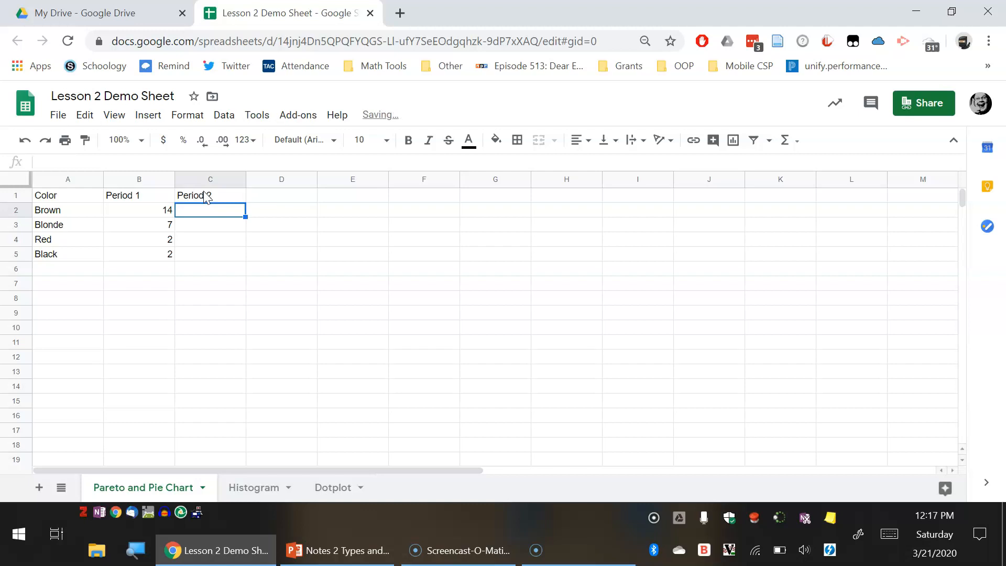
# Step: Fill the Period 2 column in C2:C5 with 12, 6, 1 and 1
pyautogui.write('12')
pyautogui.press('Return')
pyautogui.write('6')
pyautogui.press('Return')
pyautogui.write('1')
pyautogui.press('Return')
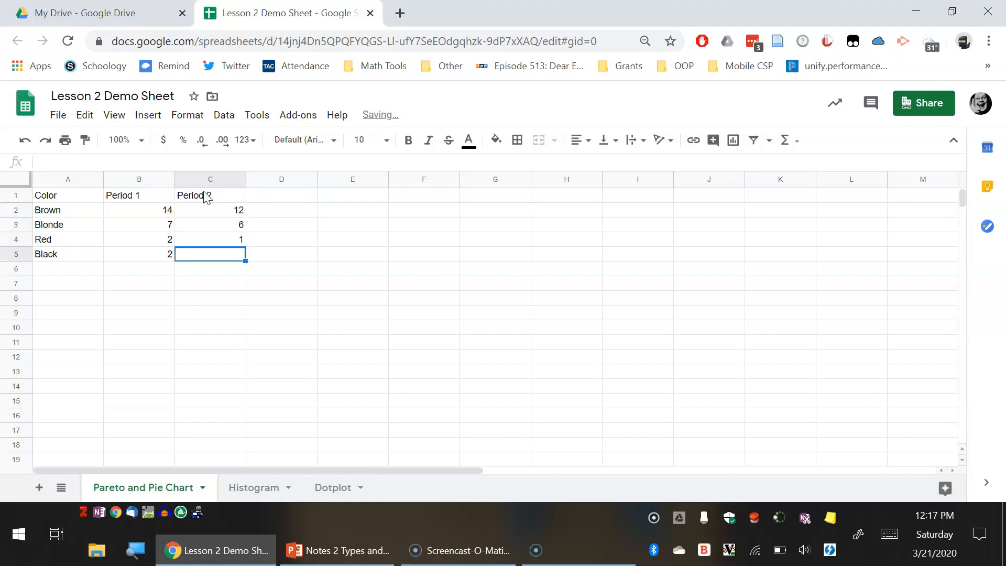
pyautogui.write('1')
pyautogui.press('Up')
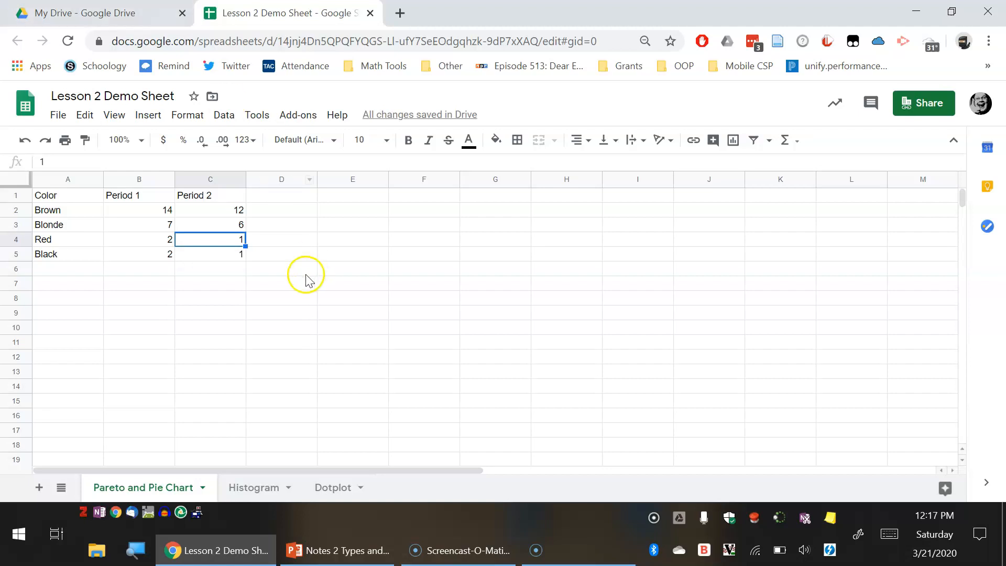
# Step: Insert a chart from the two-period data in A1:C5 and change its type to a stacked column chart
pyautogui.moveTo(216, 254); pyautogui.dragTo(48, 197)
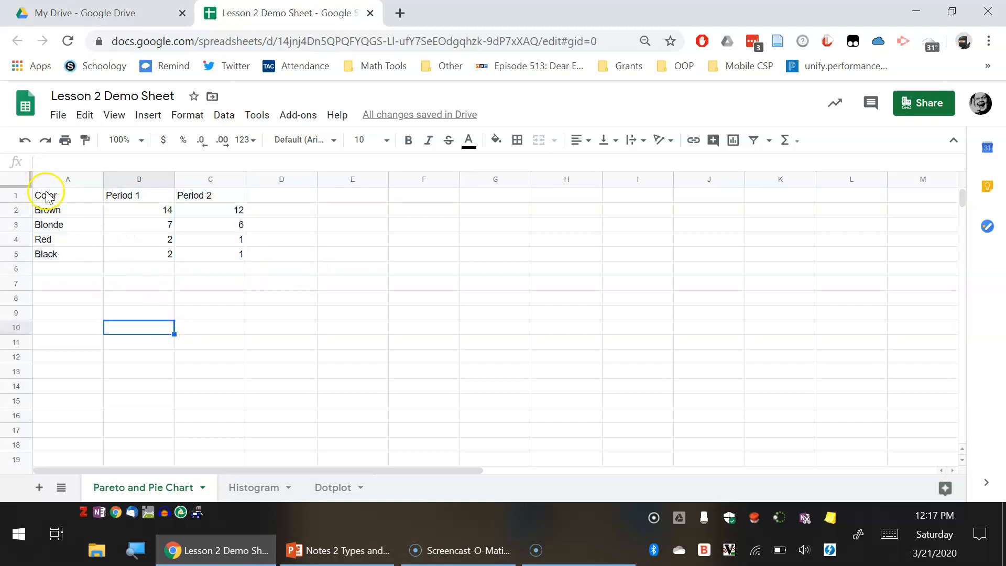
pyautogui.click(65, 196)
pyautogui.moveTo(65, 197); pyautogui.dragTo(219, 254)
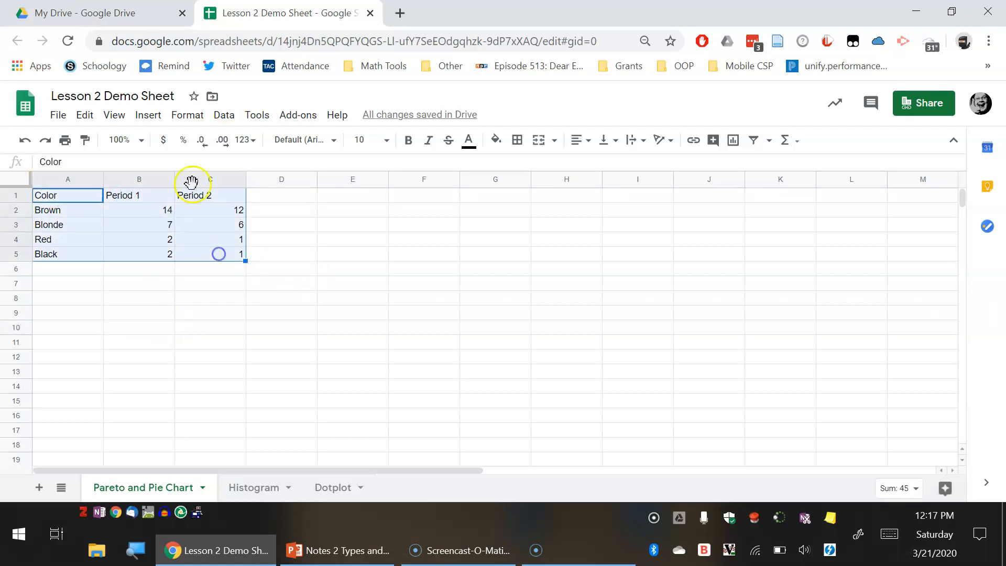
pyautogui.click(150, 121)
pyautogui.click(214, 310)
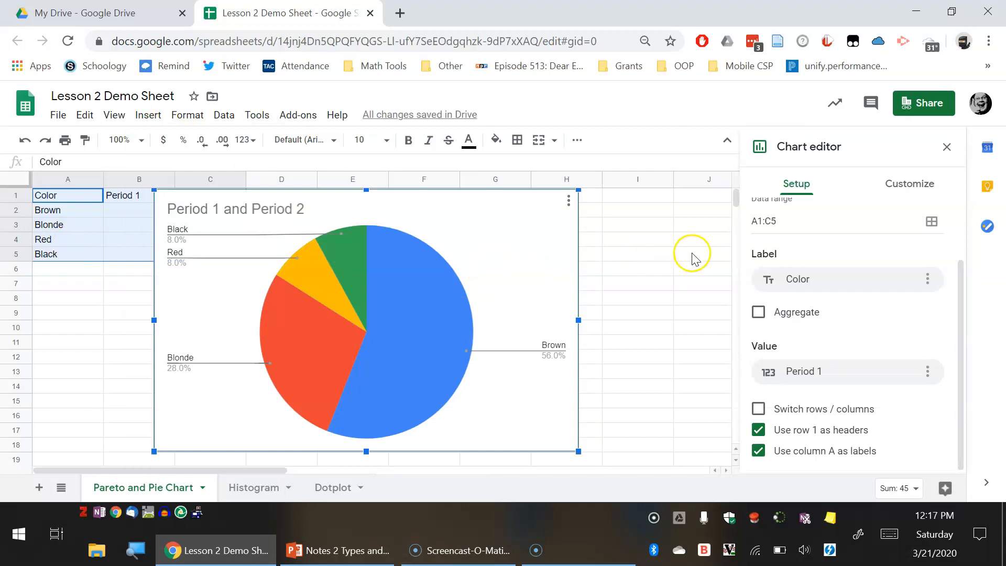
pyautogui.scroll(2, 881, 242)
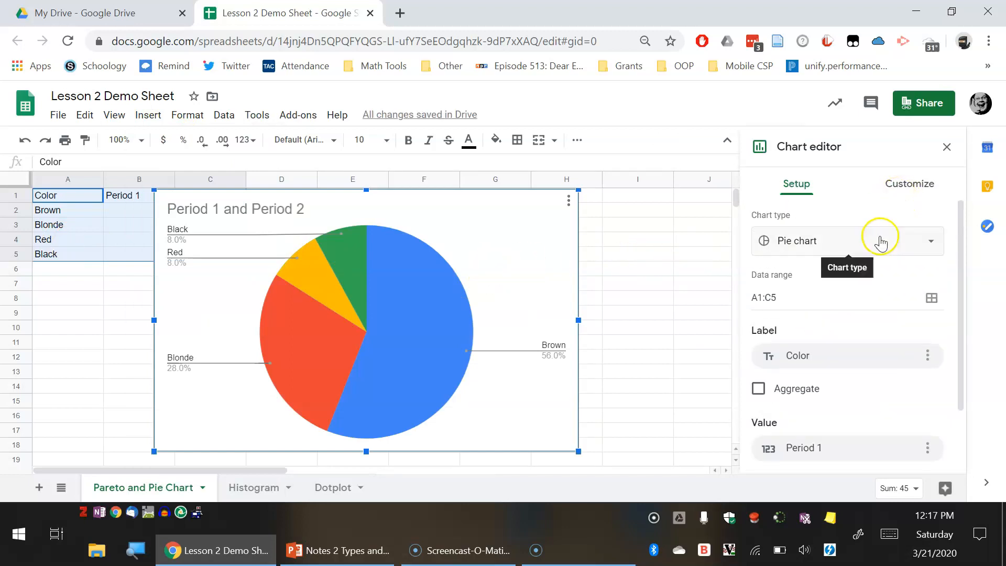
pyautogui.click(880, 242)
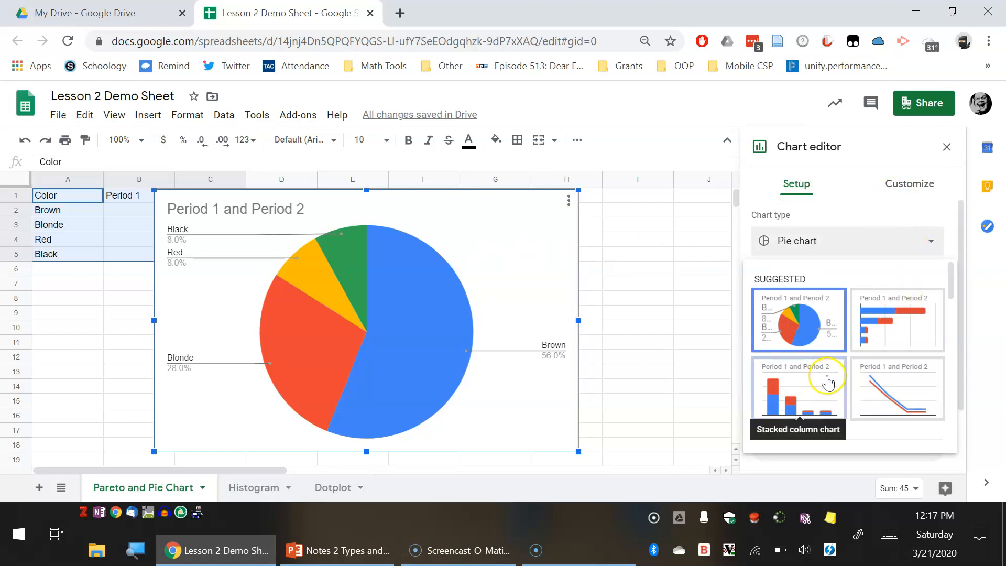
pyautogui.scroll(-5, 827, 383)
pyautogui.scroll(3, 826, 383)
pyautogui.scroll(3, 818, 380)
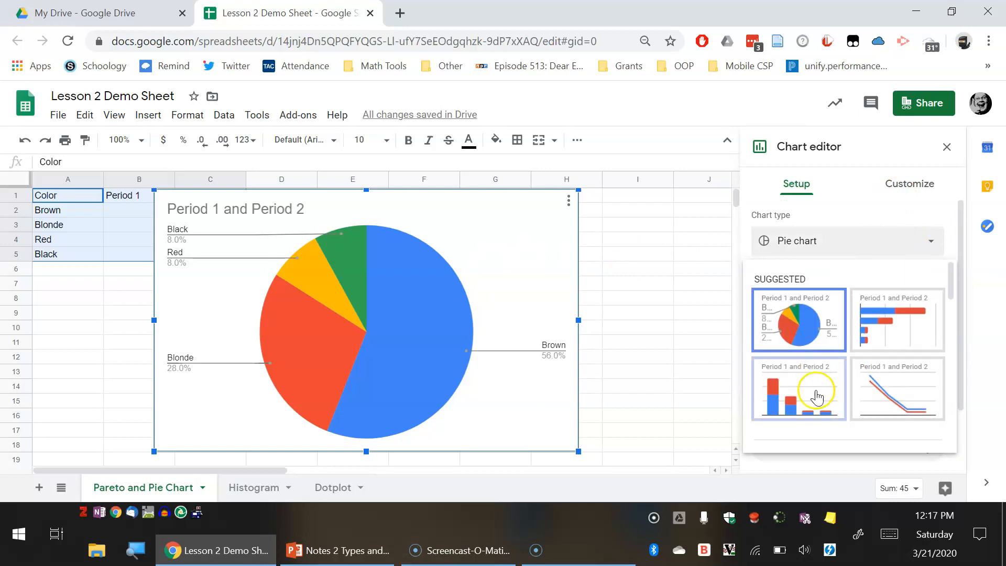
pyautogui.click(814, 392)
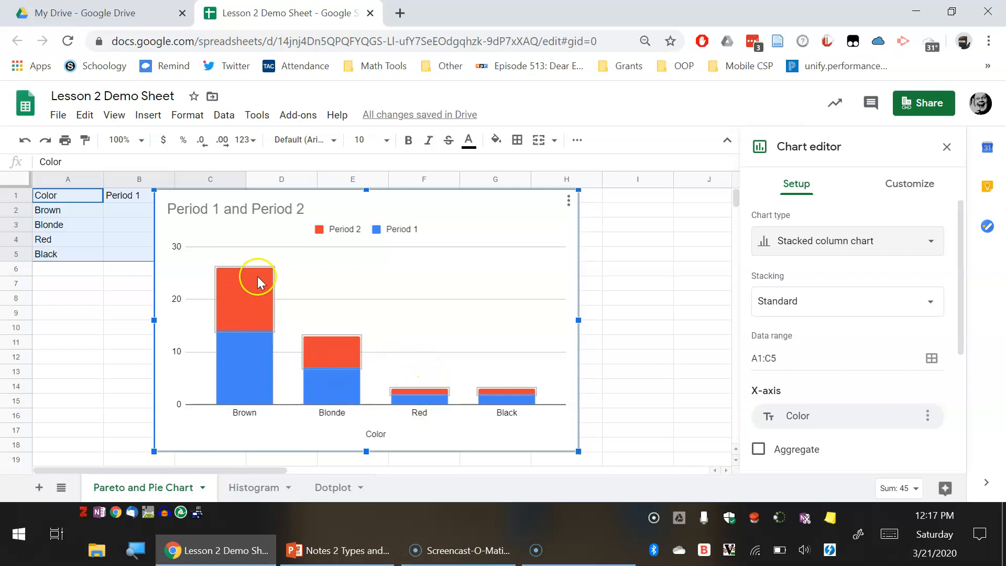
# Step: Change the stacked chart to a regular column chart with Period 1 and Period 2 side by side
pyautogui.click(834, 240)
pyautogui.scroll(-5, 844, 320)
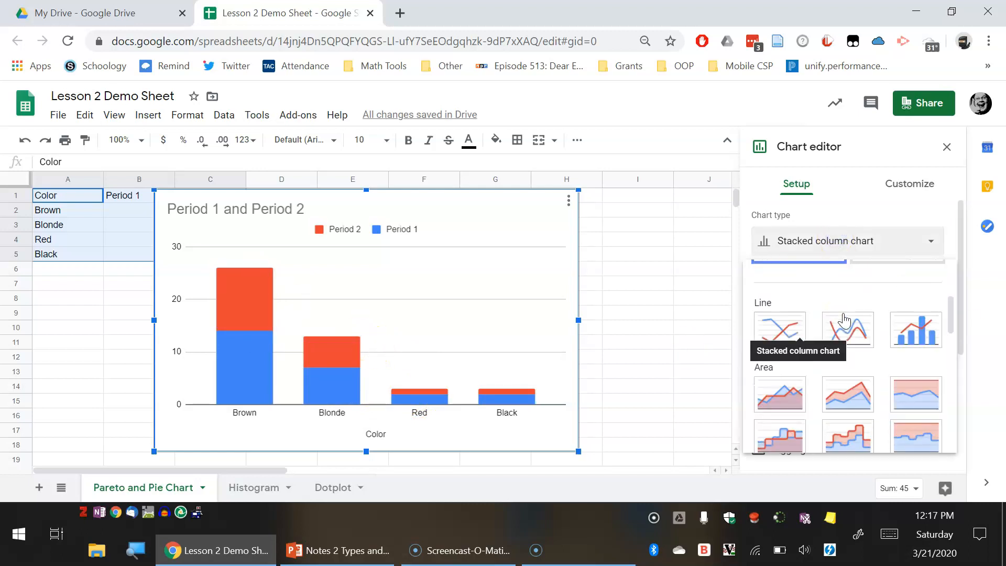
pyautogui.scroll(-1, 844, 327)
pyautogui.click(784, 343)
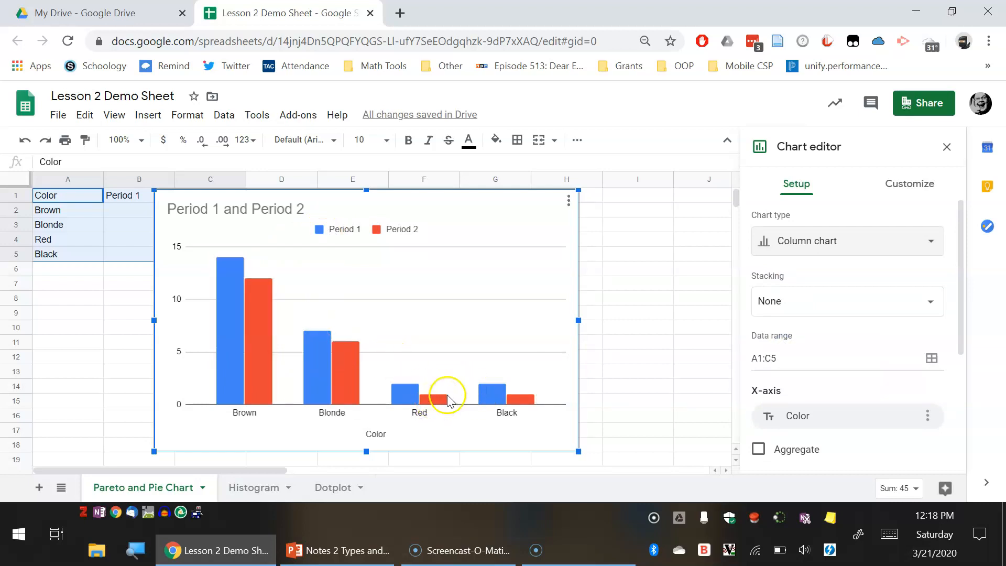
# Step: Delete the two-period column chart and select the Color header in cell A1
pyautogui.click(582, 330)
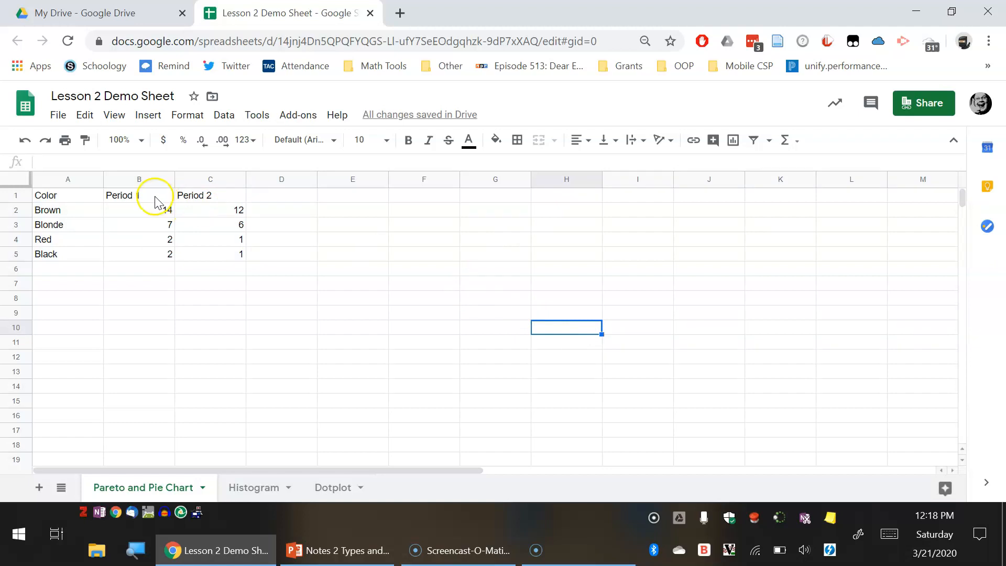
pyautogui.click(73, 199)
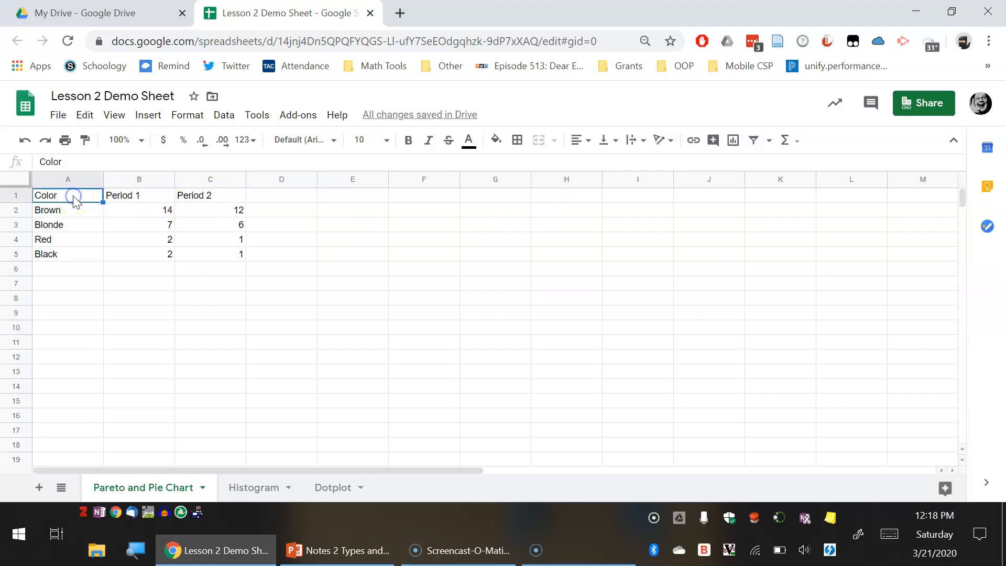
# Step: Insert a chart from only the Color and Period 2 data, A1:A5 and C1:C5, and change its type to a column chart
pyautogui.moveTo(61, 256); pyautogui.dragTo(63, 200)
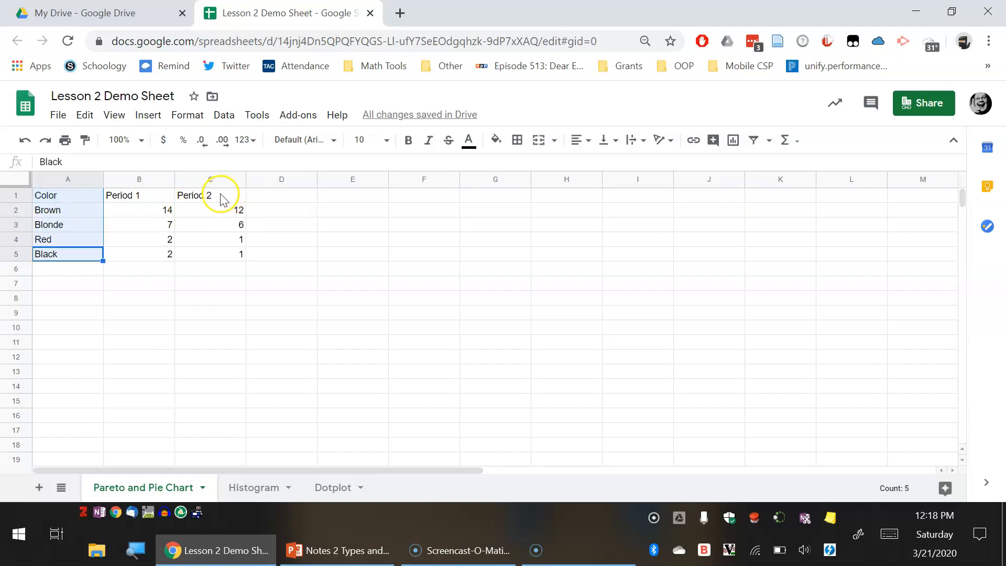
pyautogui.keyDown('ctrl'); pyautogui.moveTo(221, 200); pyautogui.dragTo(218, 252); pyautogui.keyUp('ctrl')
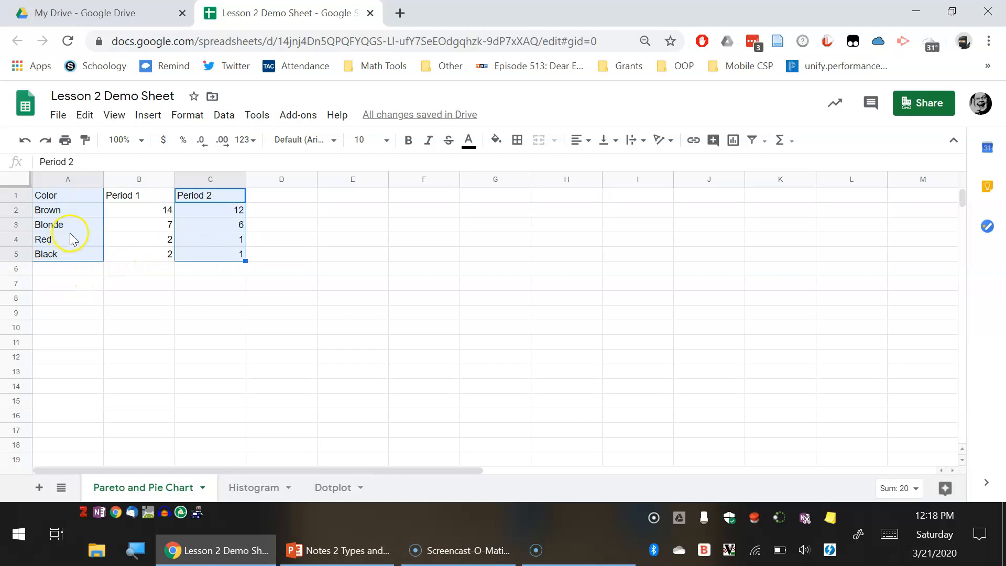
pyautogui.click(156, 125)
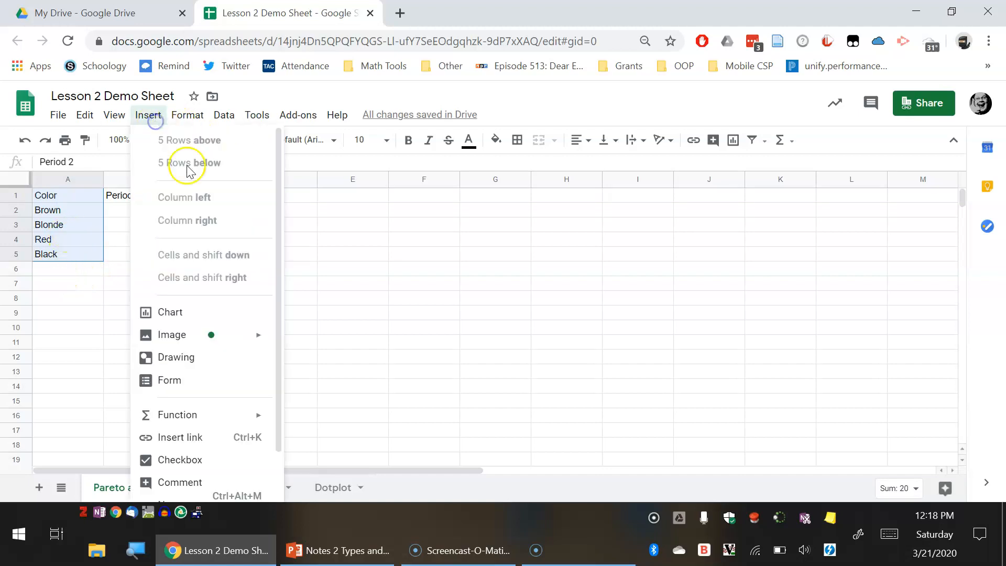
pyautogui.click(213, 312)
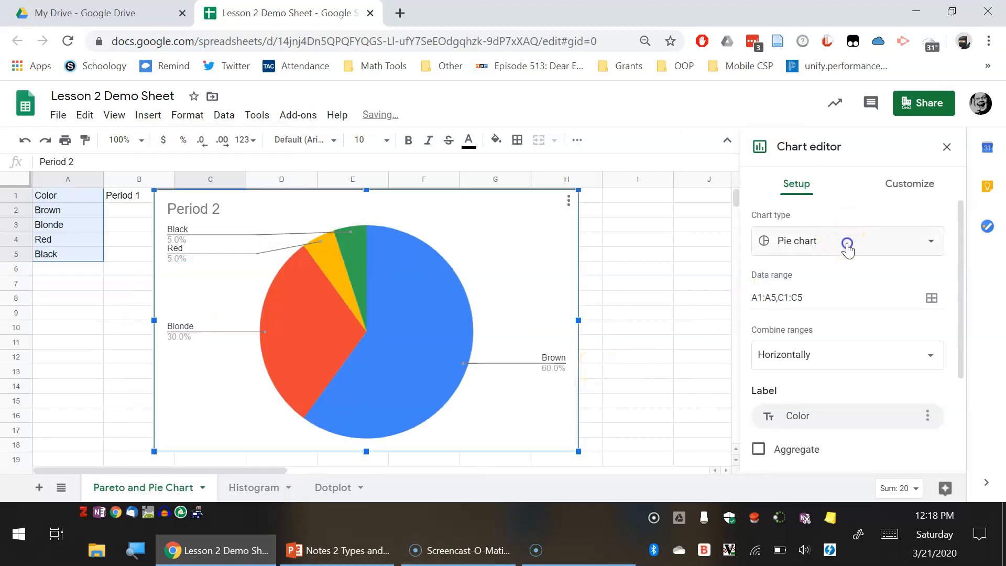
pyautogui.click(850, 244)
pyautogui.click(796, 377)
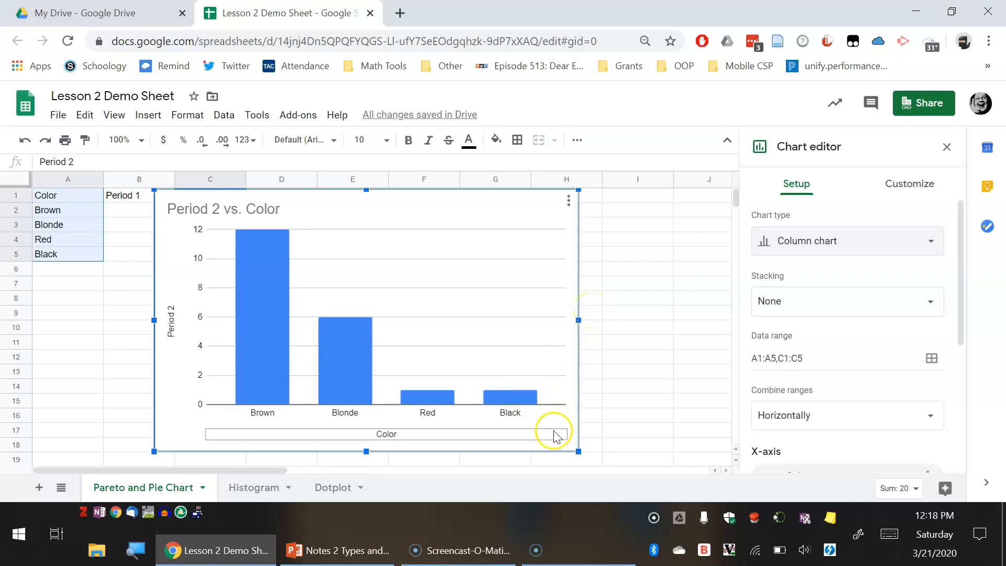
# Step: Remove the horizontal axis title and the chart title from the Period 2 column chart
pyautogui.click(554, 433)
pyautogui.press('Delete')
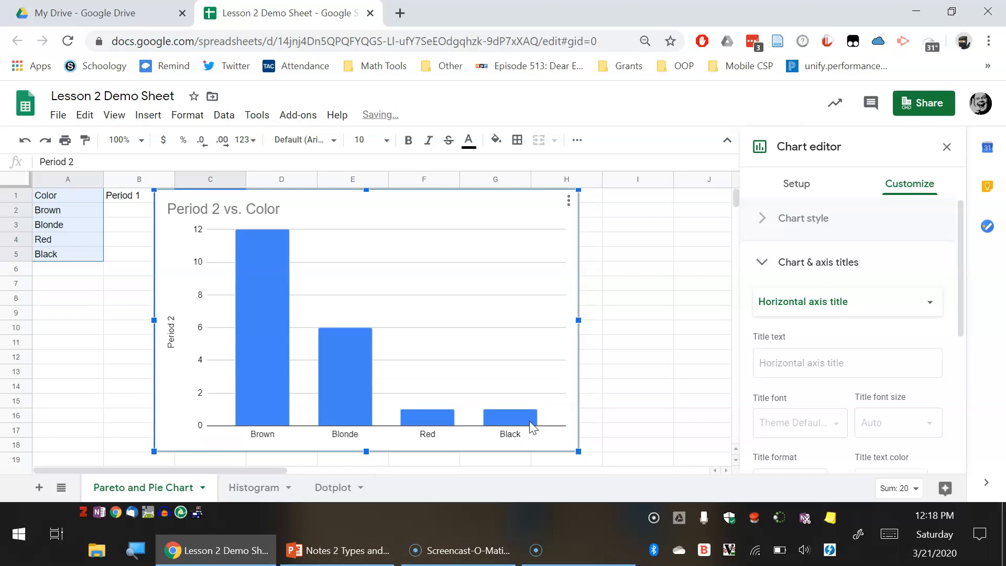
pyautogui.click(393, 207)
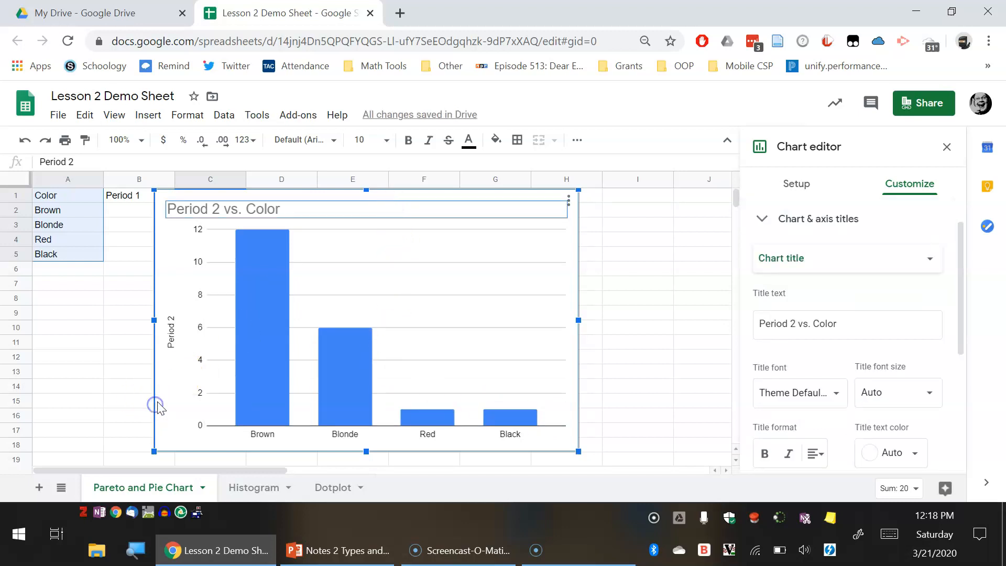
pyautogui.press('Delete')
# Step: Switch to the Notes 2 Types and Graphs of Data presentation in PowerPoint and show slide 10, Pie Chart
pyautogui.click(22, 537)
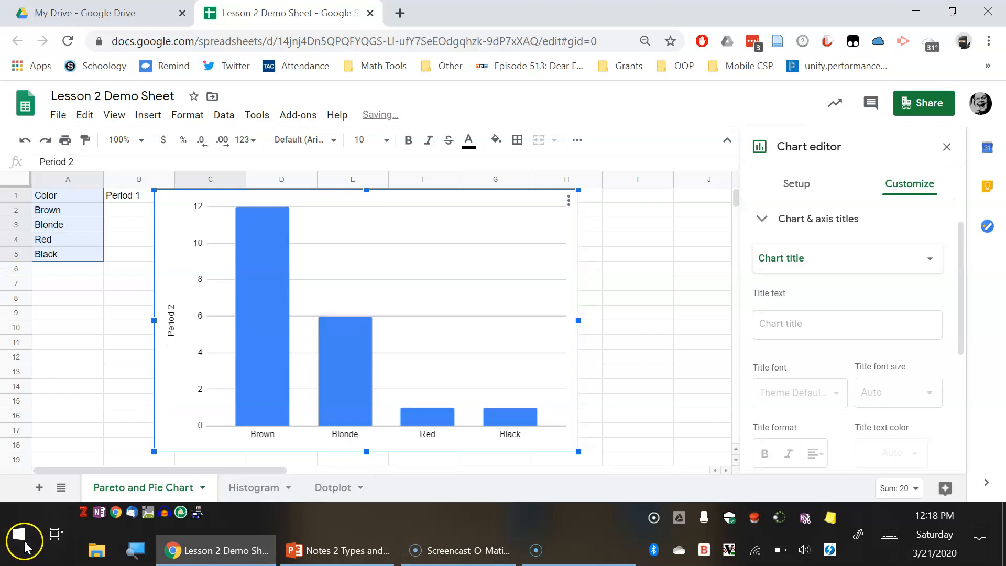
pyautogui.click(331, 550)
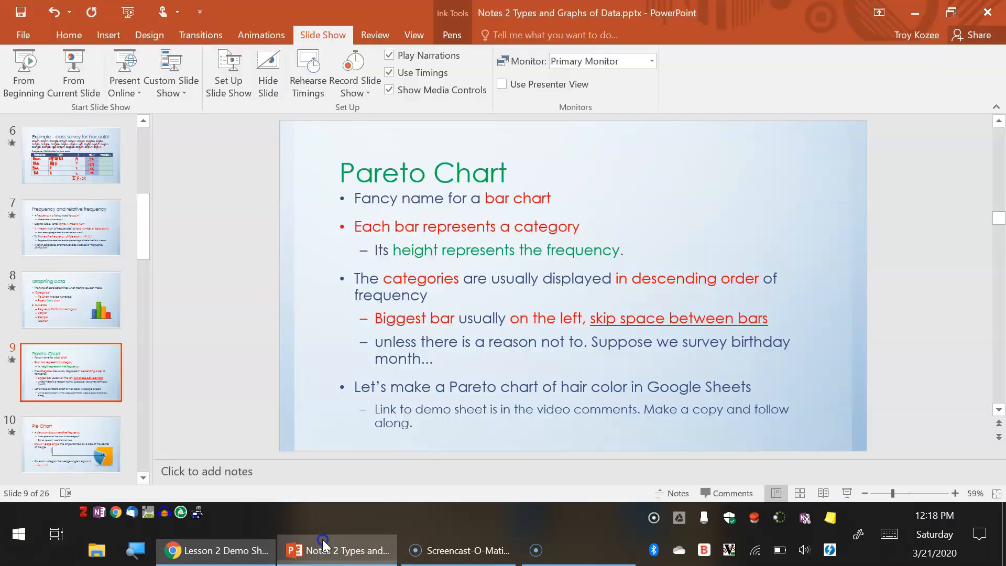
pyautogui.click(83, 439)
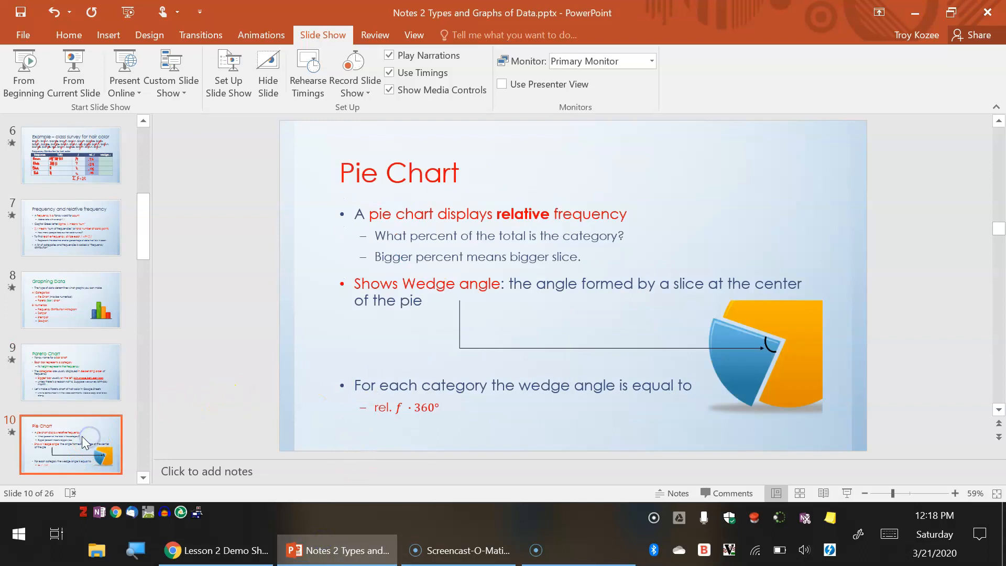